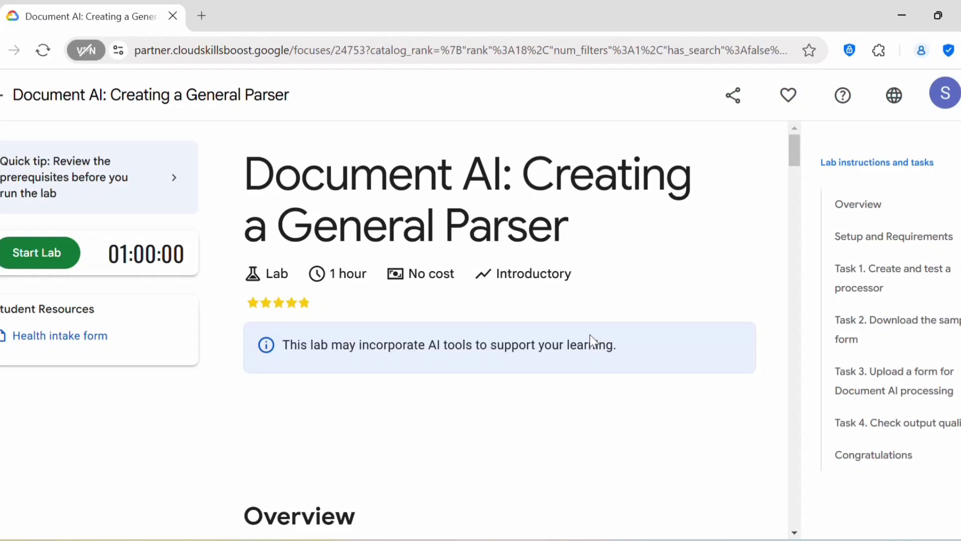
Step: Read the lab's overview and objectives, and sign in to the Google student account by submitting the account password
scroll(590, 334, "down", 6)
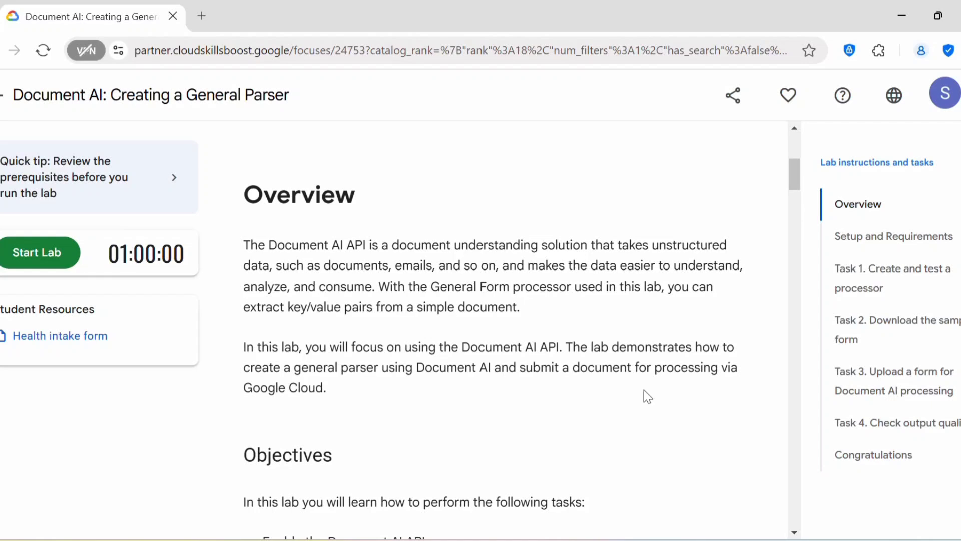
scroll(644, 391, "down", 2)
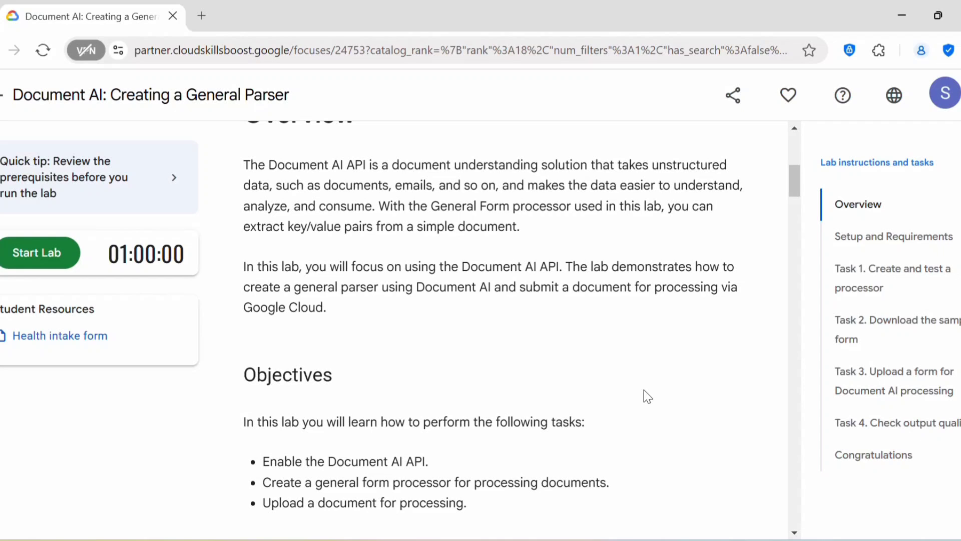
scroll(644, 395, "down", 5)
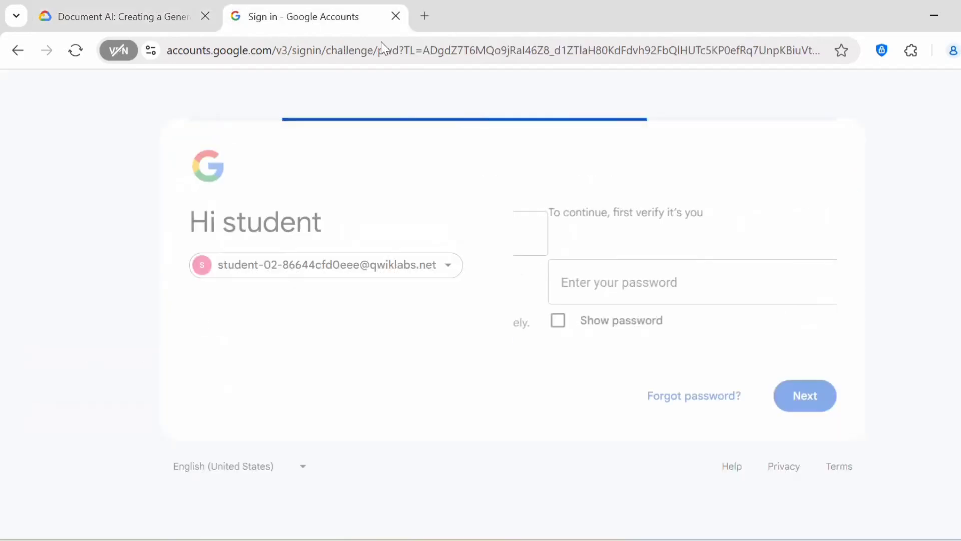
left_click(791, 399)
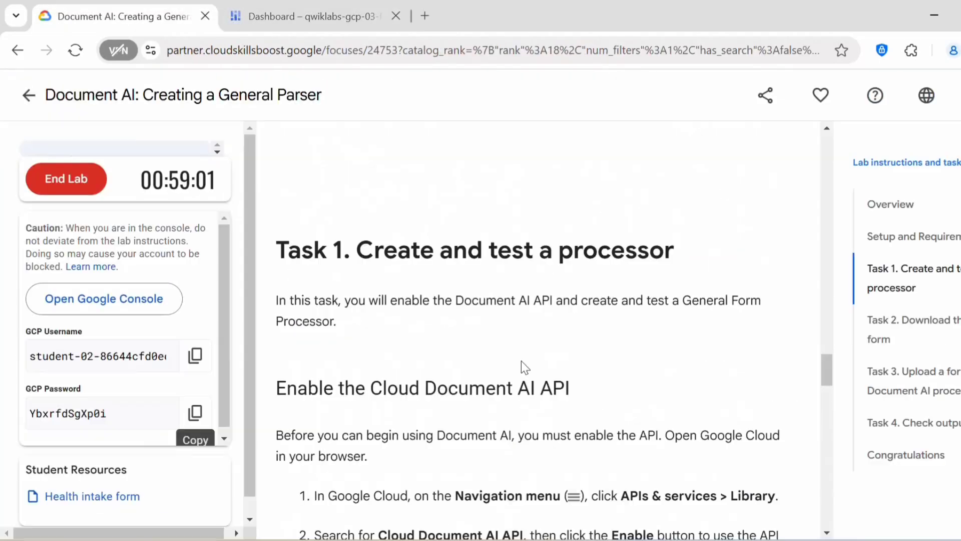
Step: Review the Task 1 instructions for enabling the API, and open the API Library from APIs & Services in Google Cloud
scroll(522, 361, "down", 2)
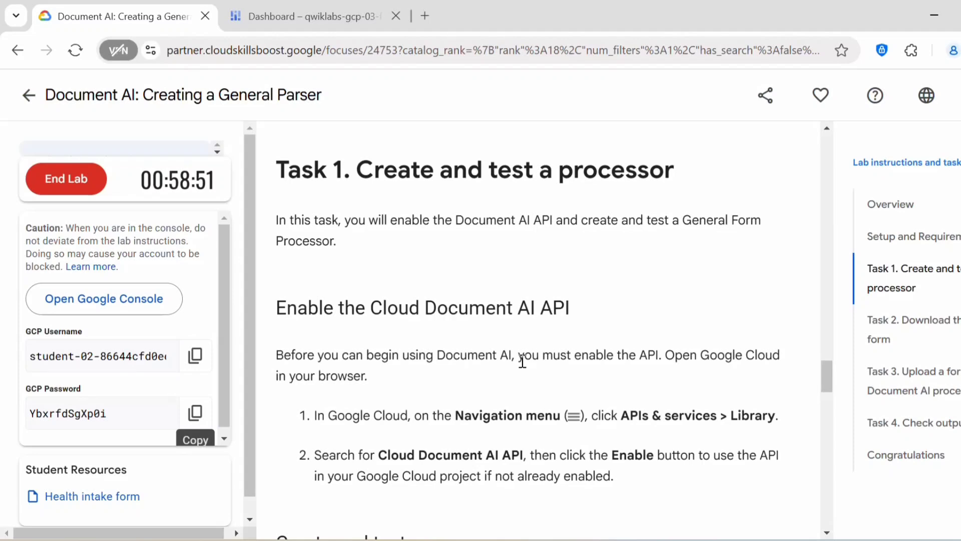
left_click(323, 19)
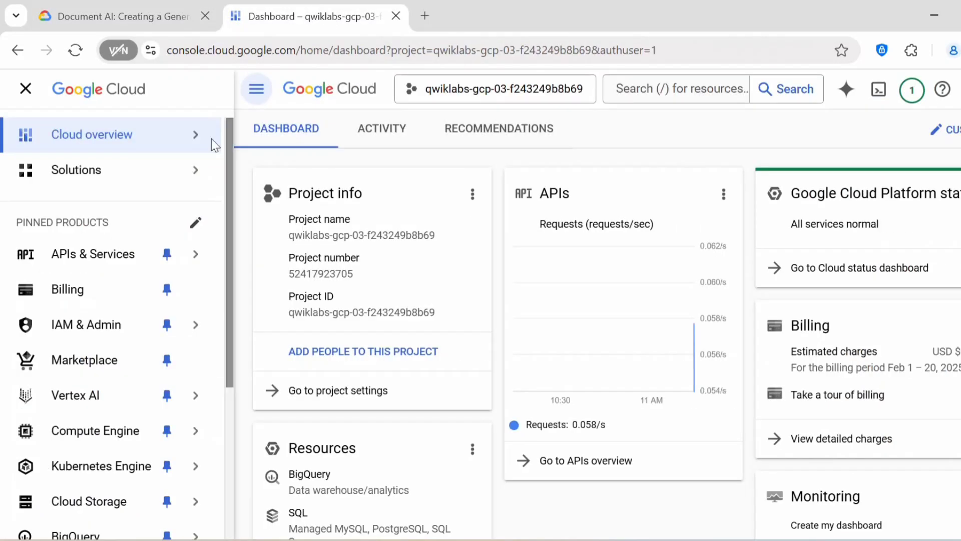
left_click(79, 258)
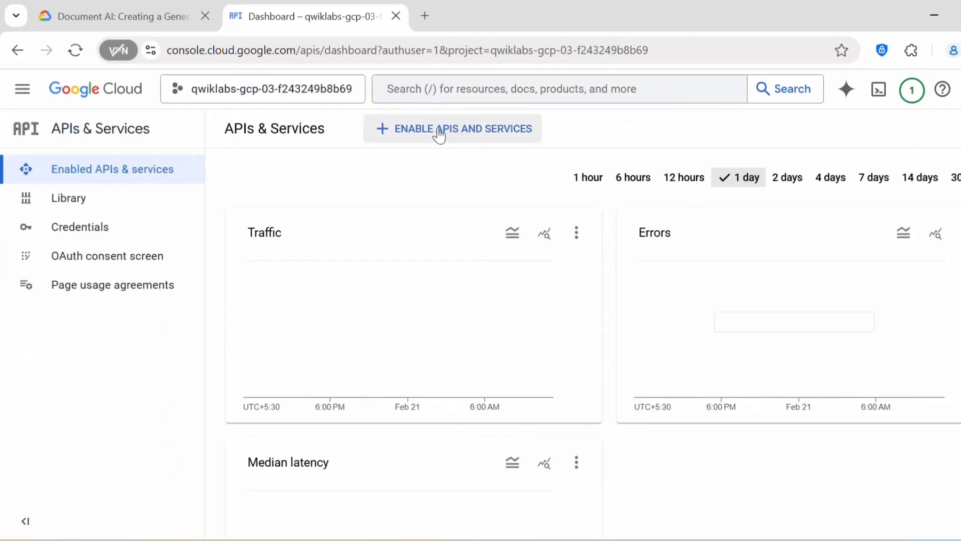
left_click(439, 133)
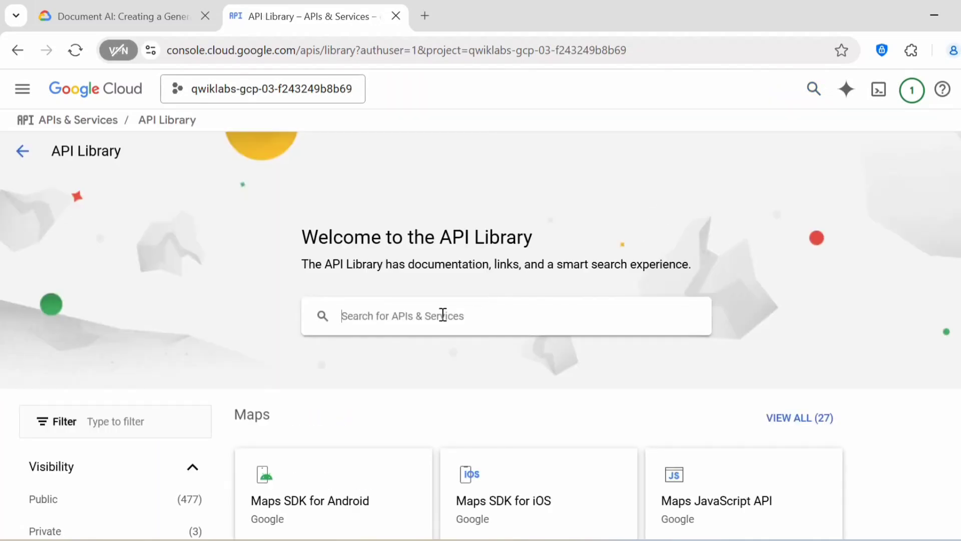
Step: Search the API Library for "Document AI Api" and enable the Cloud Document AI API
type("Document")
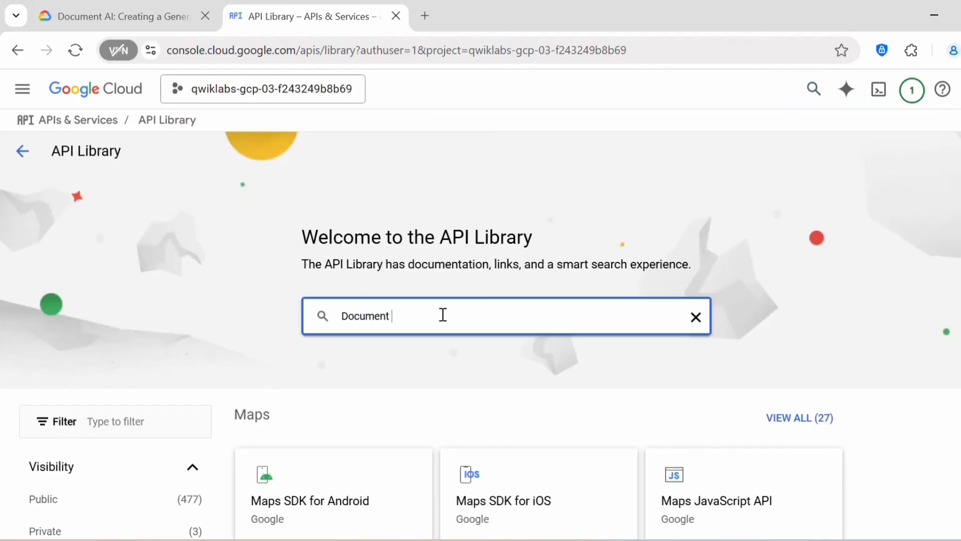
type(" AI Api")
key("Return")
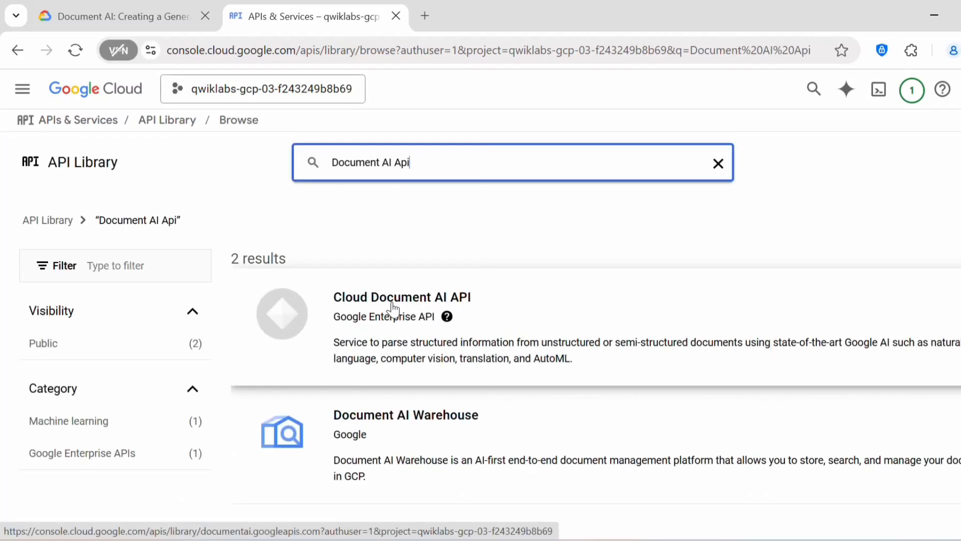
left_click(544, 287)
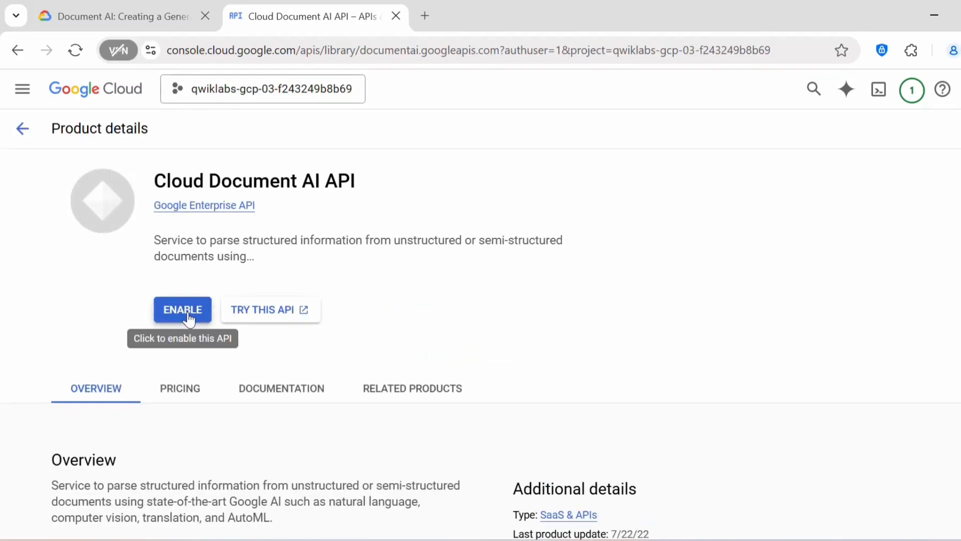
left_click(187, 313)
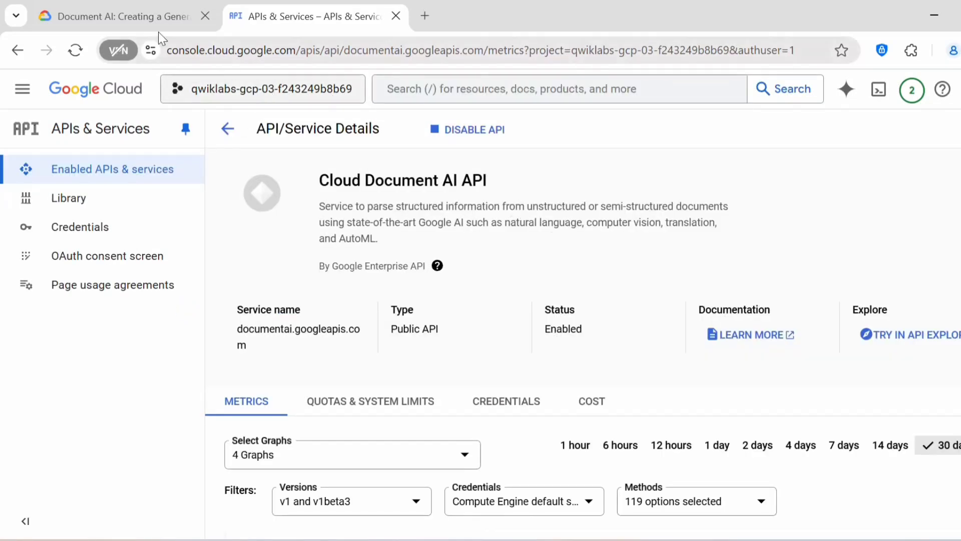
Step: Find Document AI by searching the console for "document ai", and open its pre-built processor library
left_click(127, 11)
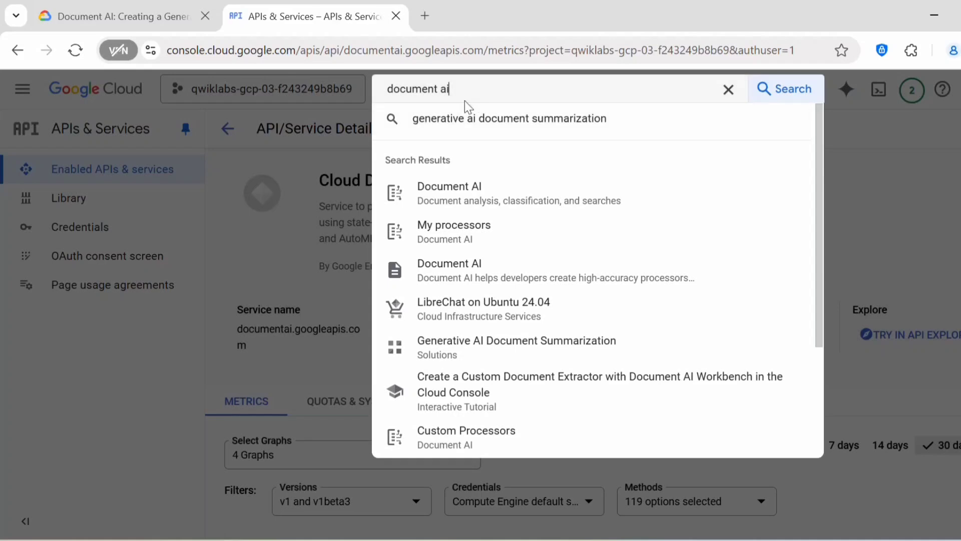
left_click(482, 206)
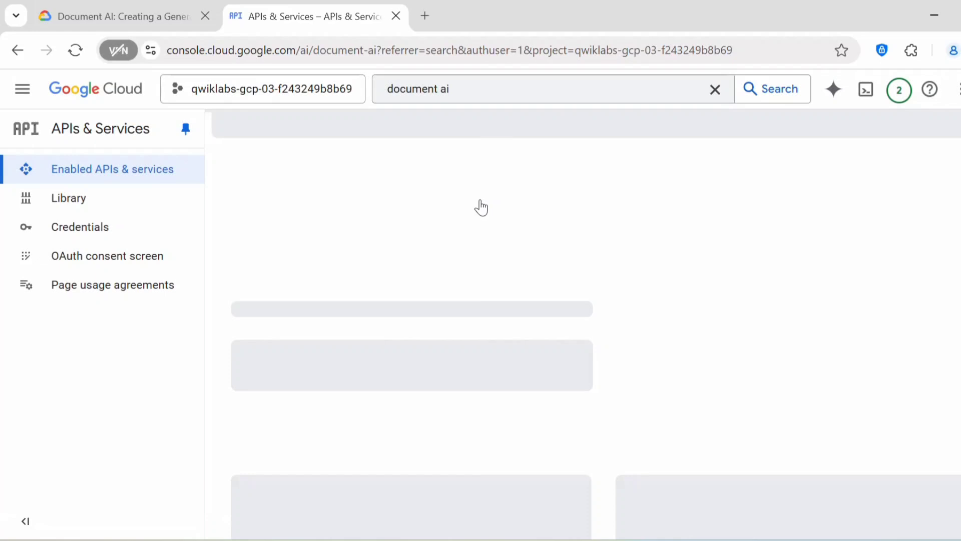
scroll(441, 290, "down", 2)
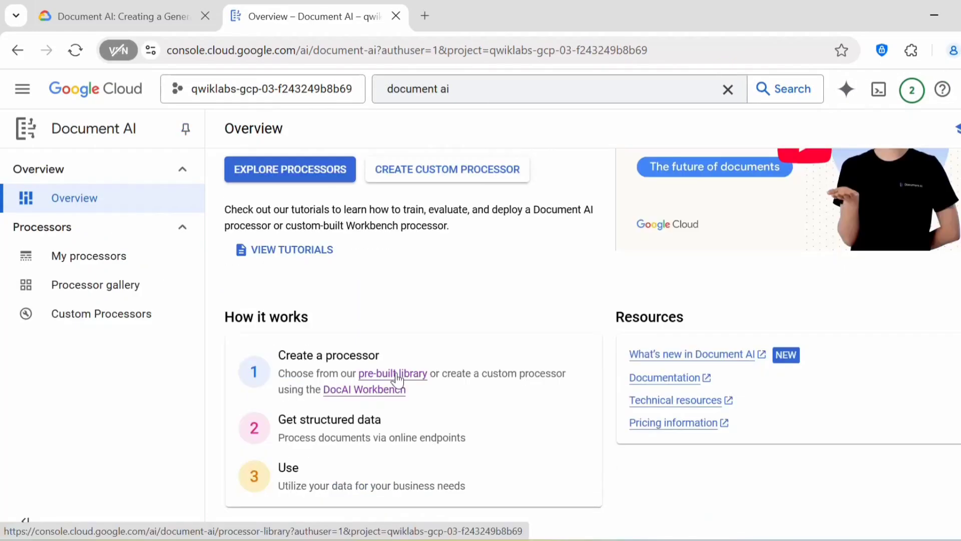
scroll(379, 336, "up", 2)
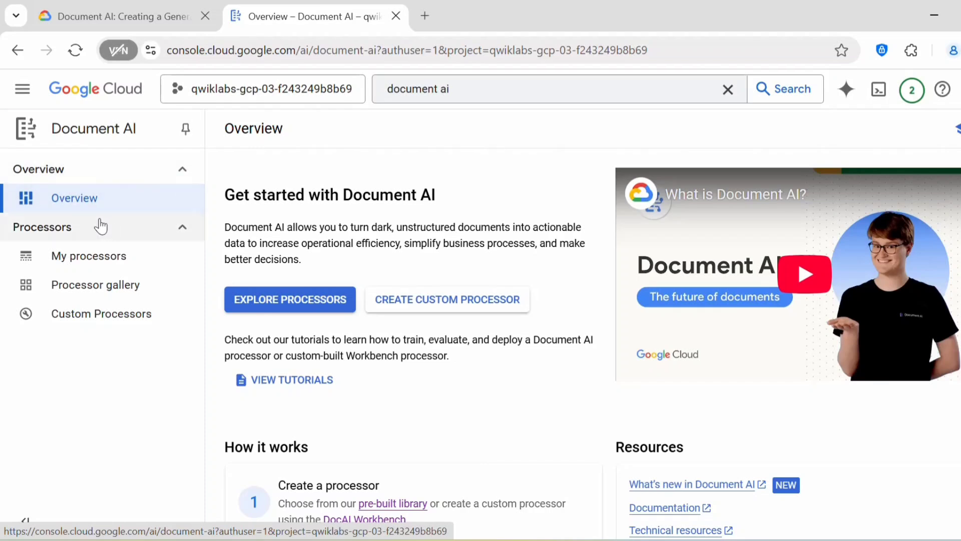
scroll(375, 331, "down", 2)
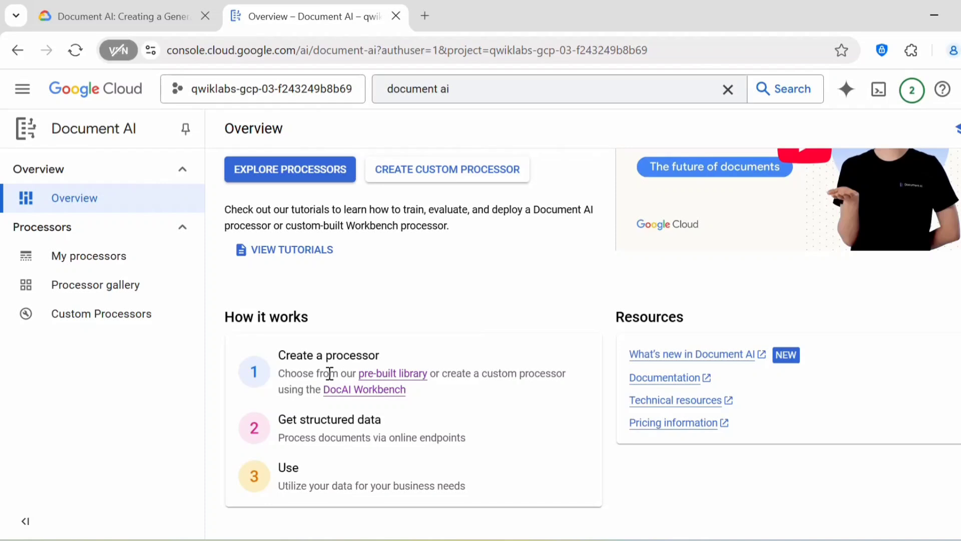
left_click(393, 374)
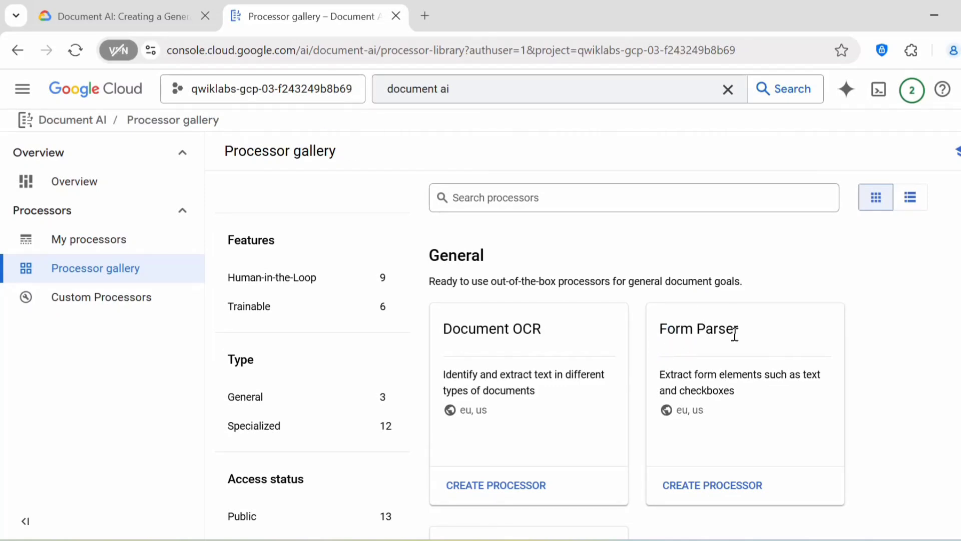
Step: Create a Form Parser processor named form-parser in the US (United States) region, copying the name from the lab instructions
left_click(714, 489)
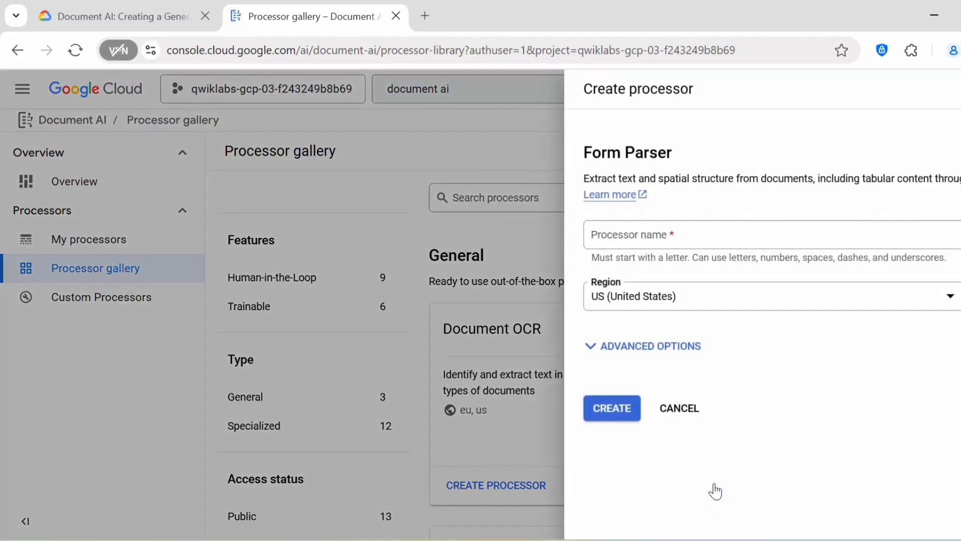
left_click(145, 14)
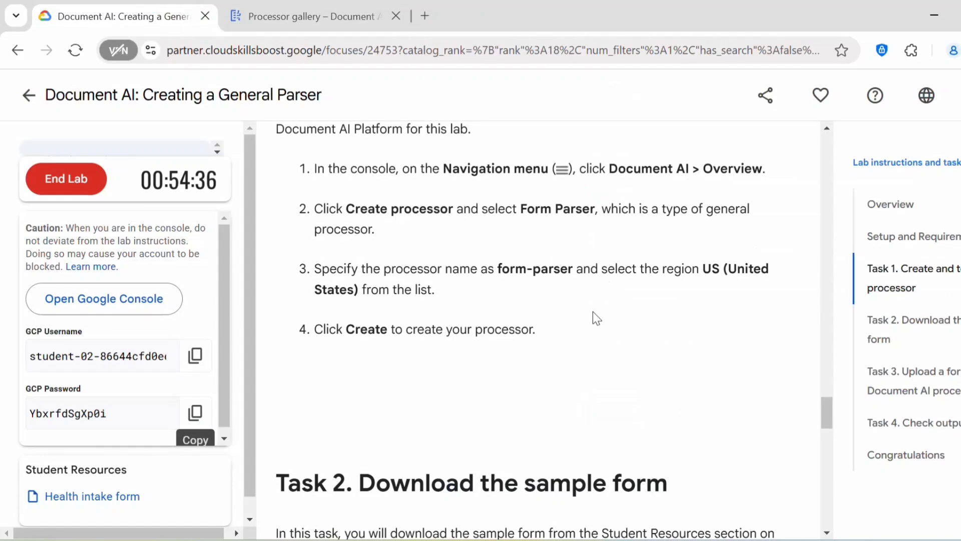
left_click_drag(576, 270, 499, 263)
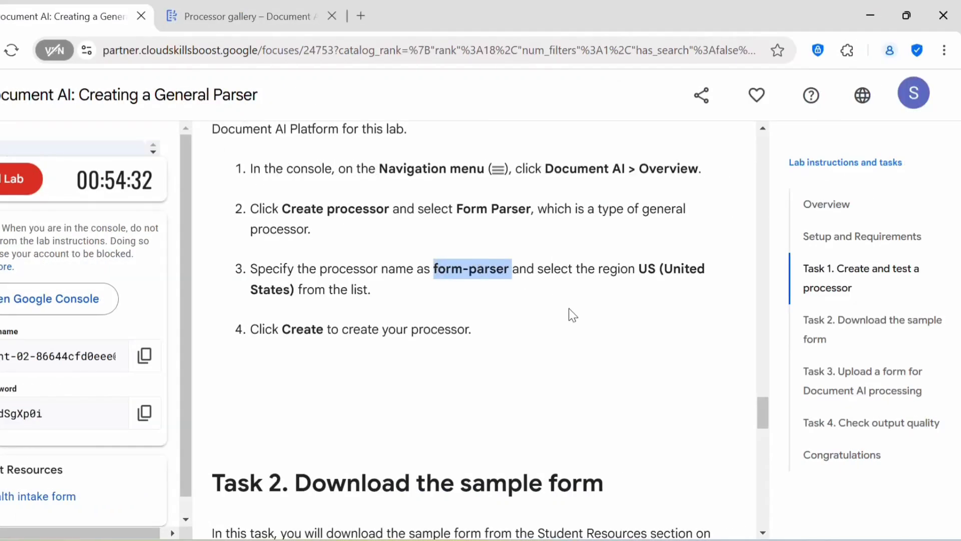
key("ctrl+c")
key("ctrl+Tab")
key("ctrl+v")
left_click(211, 22)
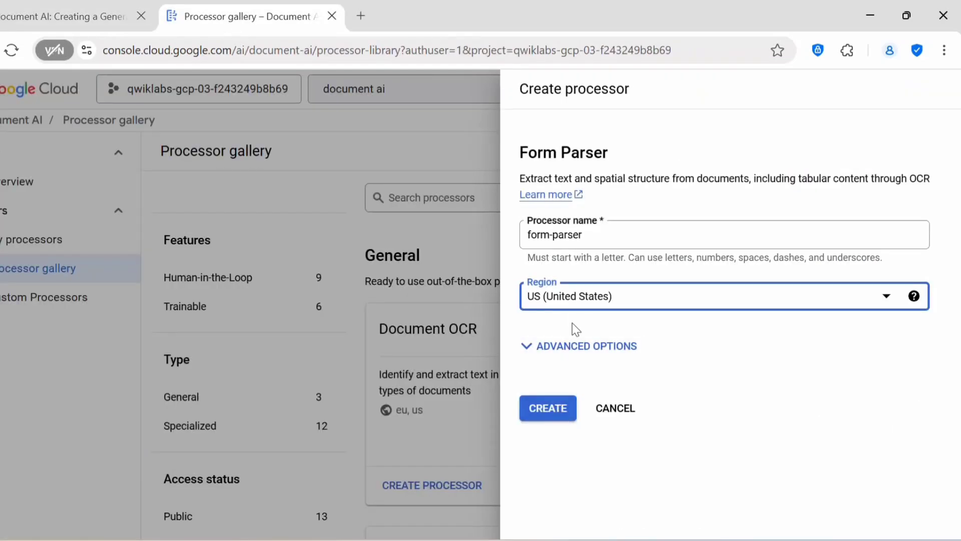
left_click(541, 401)
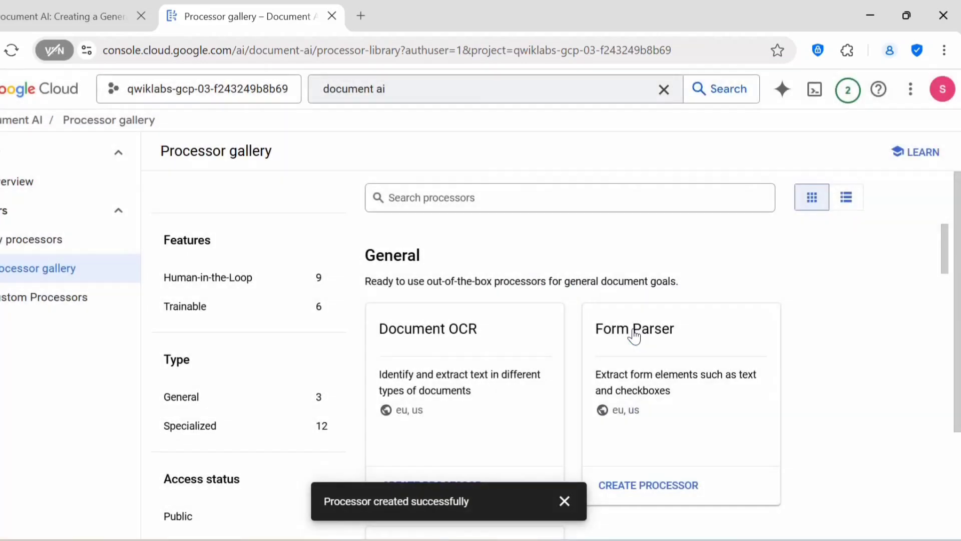
left_click(565, 501)
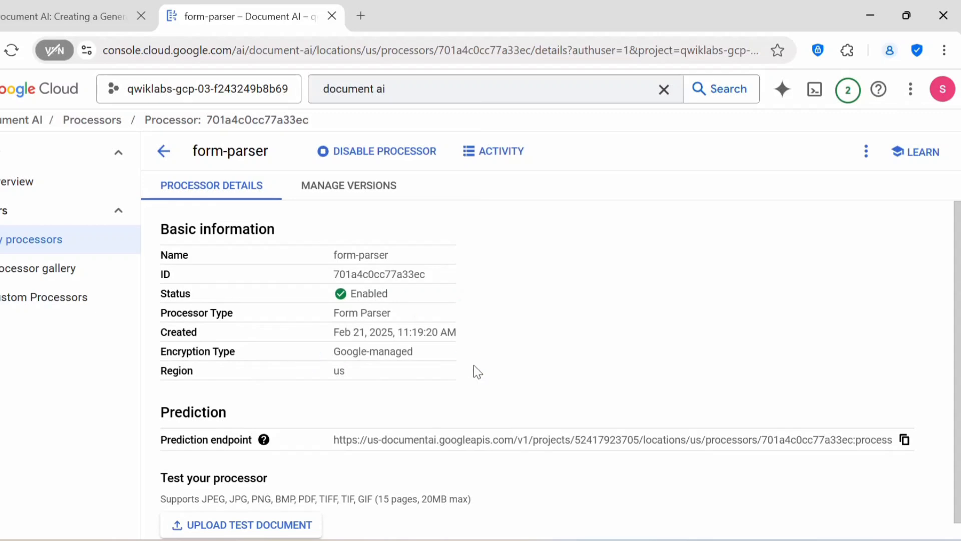
Step: Read the Task 2 instructions in the lab, and download the Health intake form PDF to the Downloads folder
left_click(51, 15)
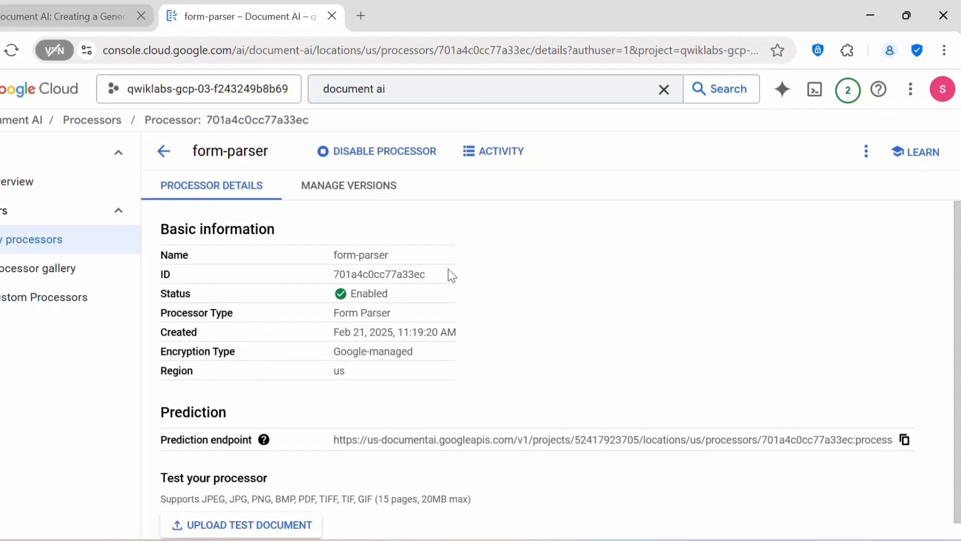
scroll(455, 298, "down", 5)
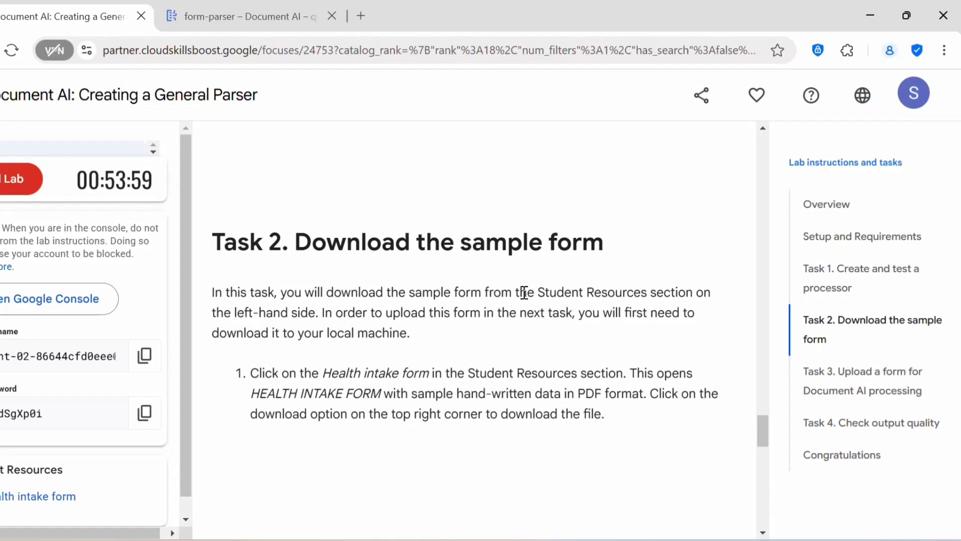
scroll(530, 240, "down", 3)
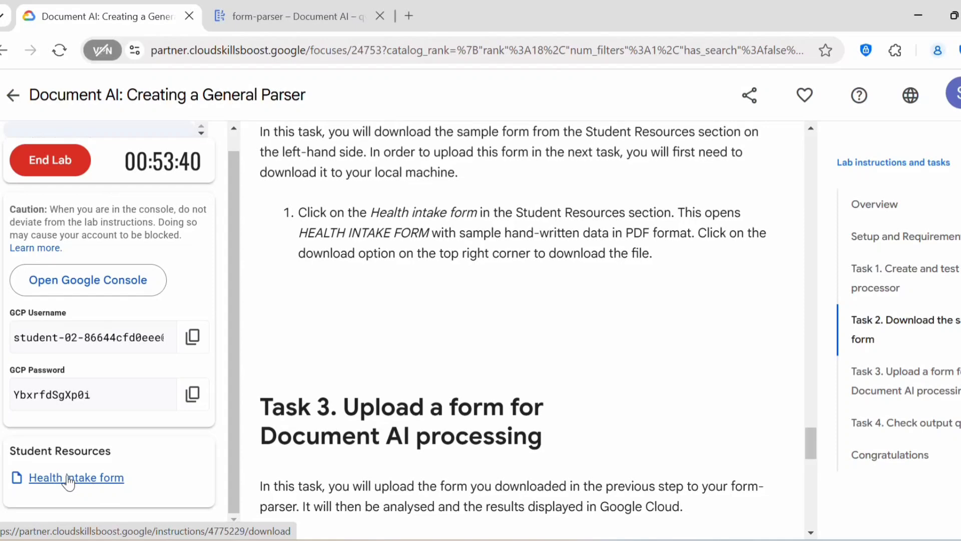
left_click(85, 480)
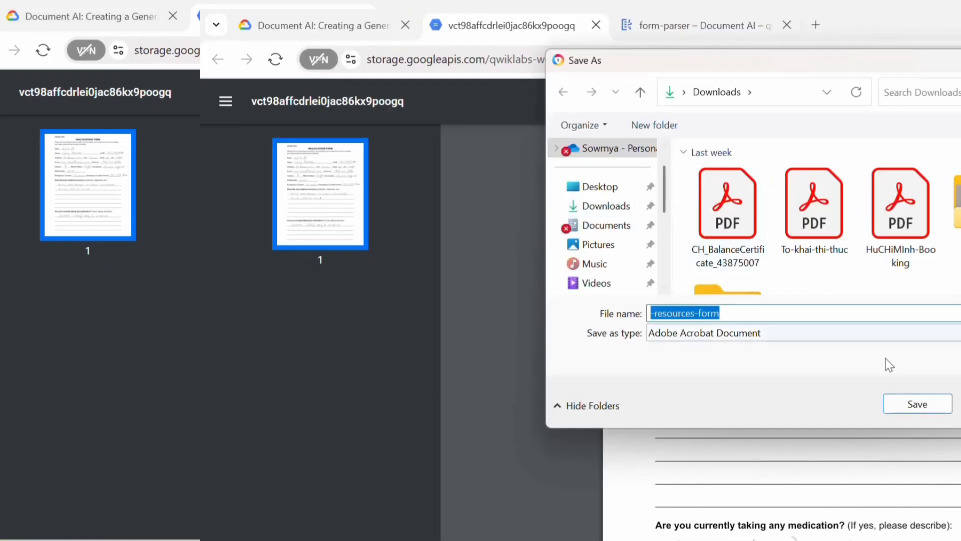
left_click(915, 409)
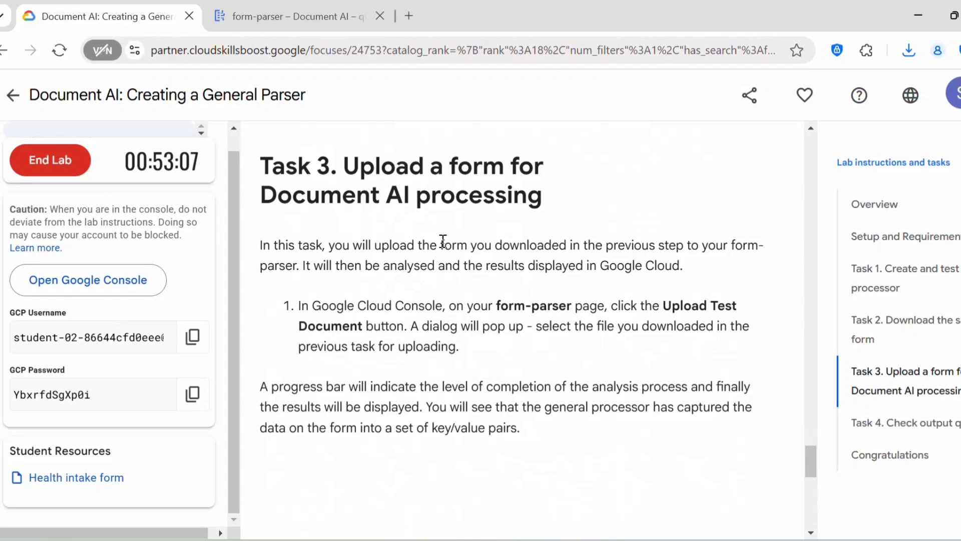
Step: Read the Task 3 instructions for uploading a form, and return to the test section of the form-parser processor's details
scroll(549, 217, "up", 2)
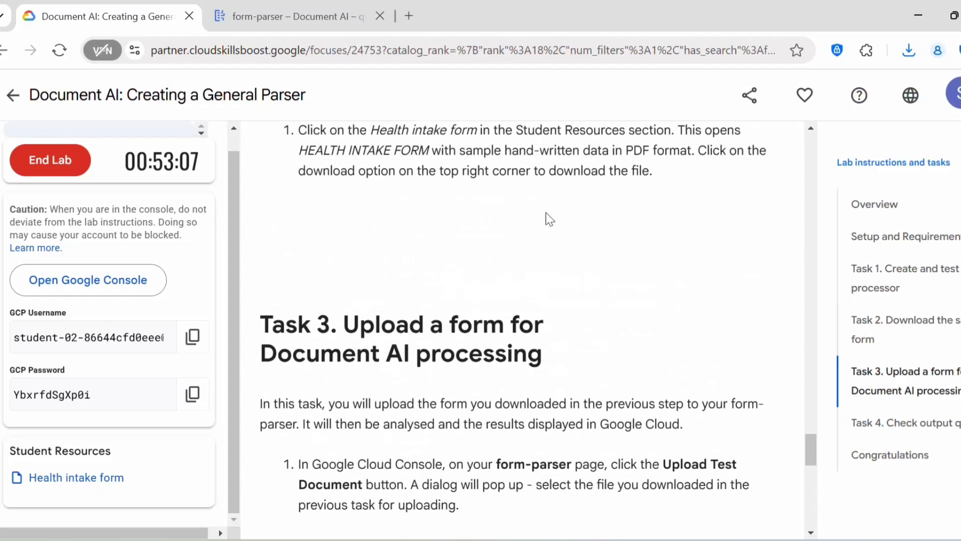
scroll(552, 223, "up", 2)
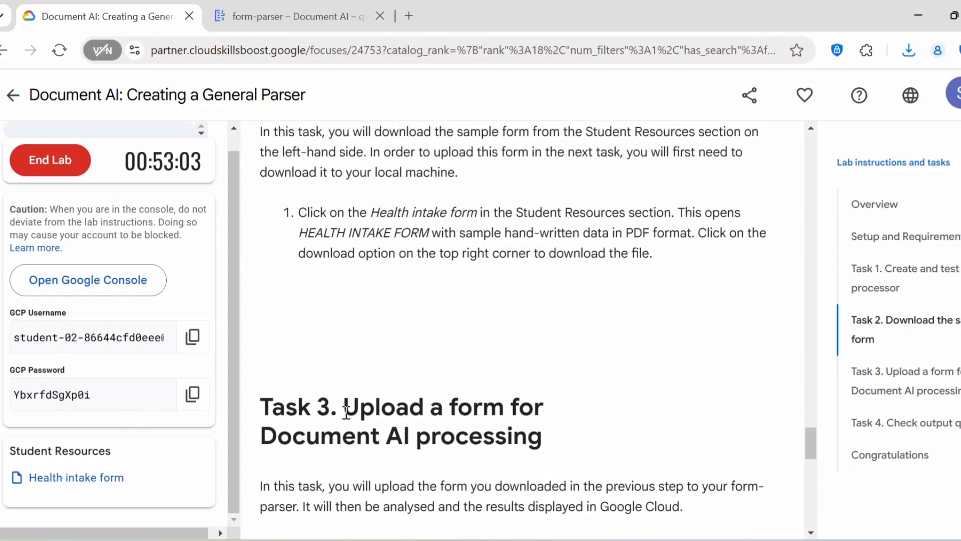
scroll(491, 349, "down", 1)
scroll(490, 350, "down", 4)
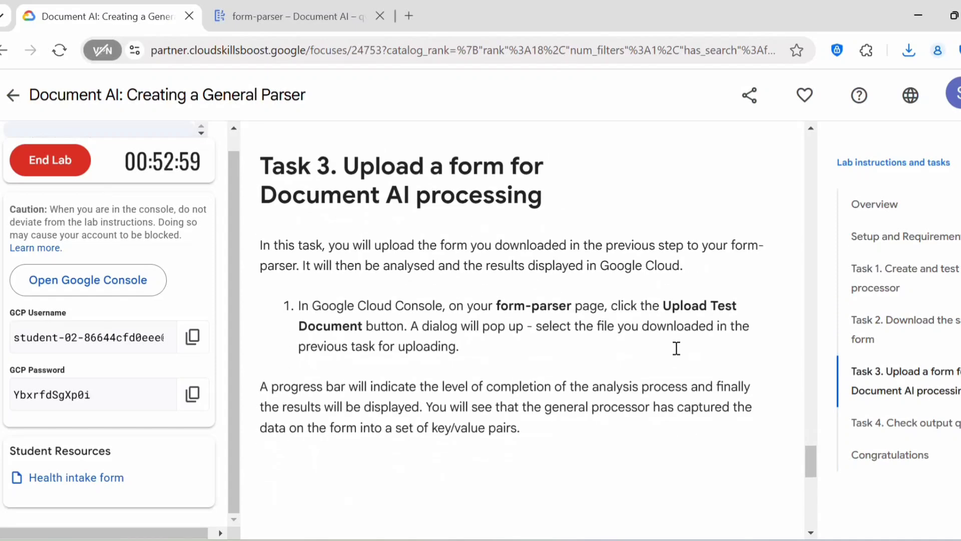
scroll(677, 348, "down", 2)
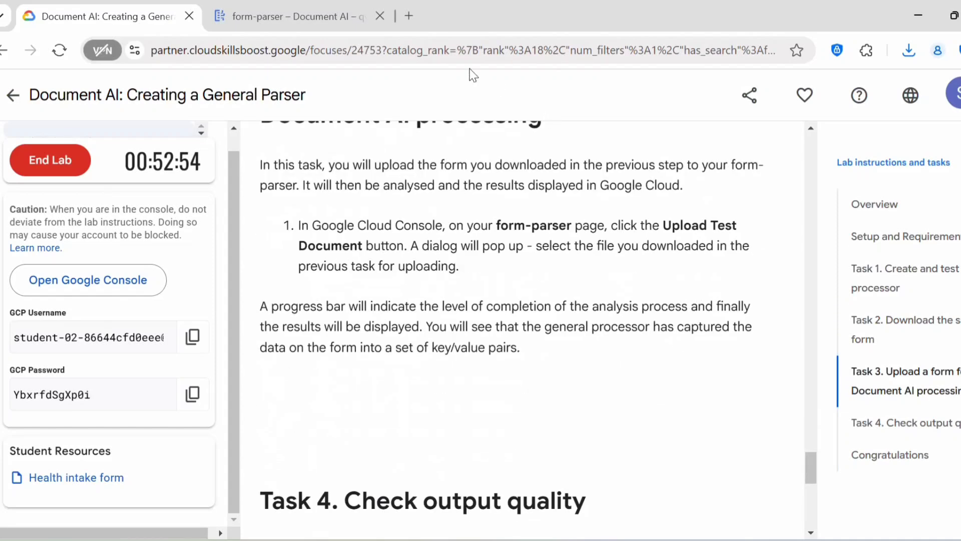
left_click(300, 16)
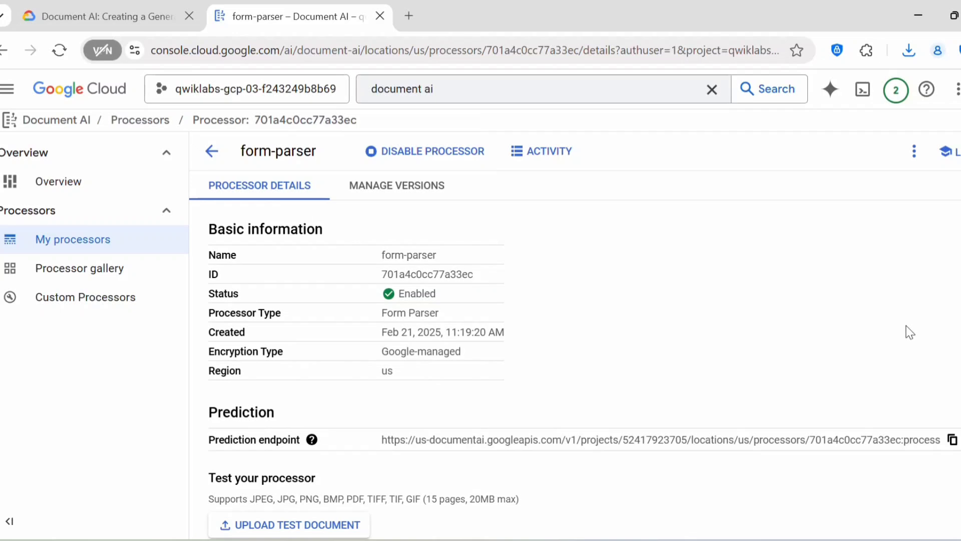
scroll(907, 326, "down", 1)
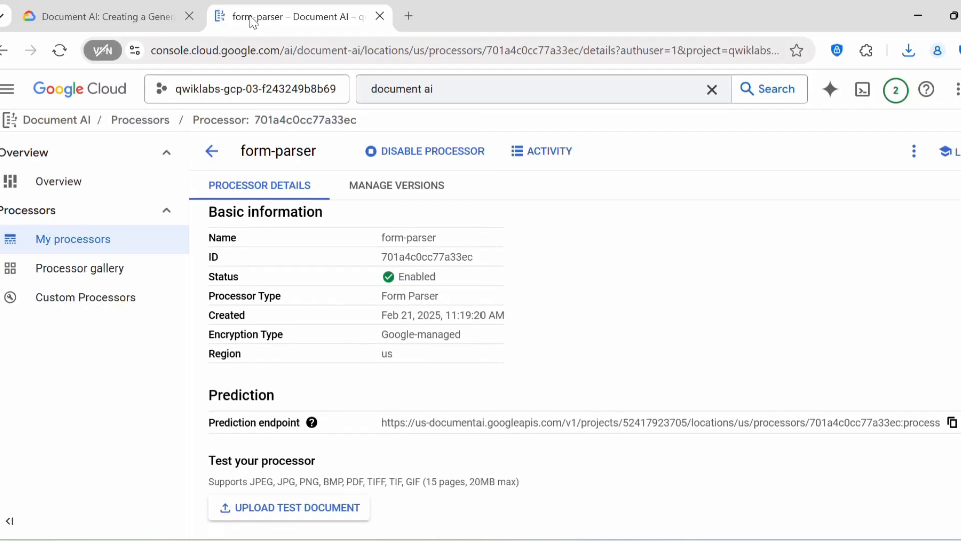
Step: Upload the downloaded health intake form PDF (-resources-form) from the Downloads folder as a test document for the form-parser processor
scroll(230, 167, "up", 1)
scroll(401, 376, "down", 1)
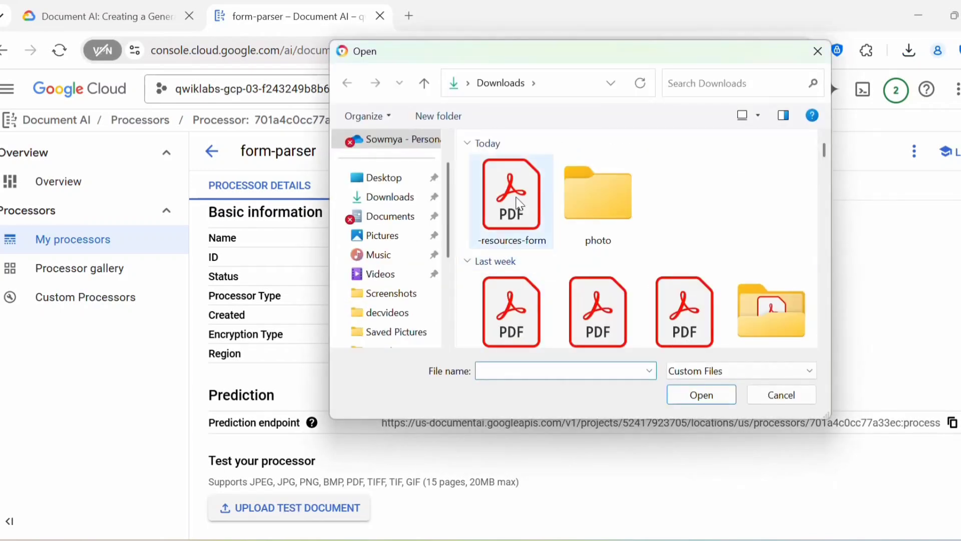
left_click(521, 194)
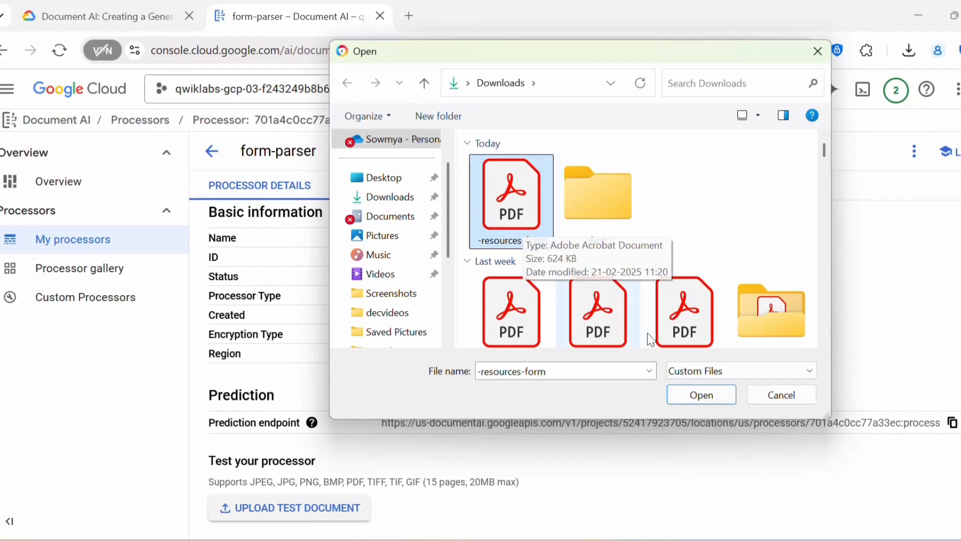
left_click(698, 395)
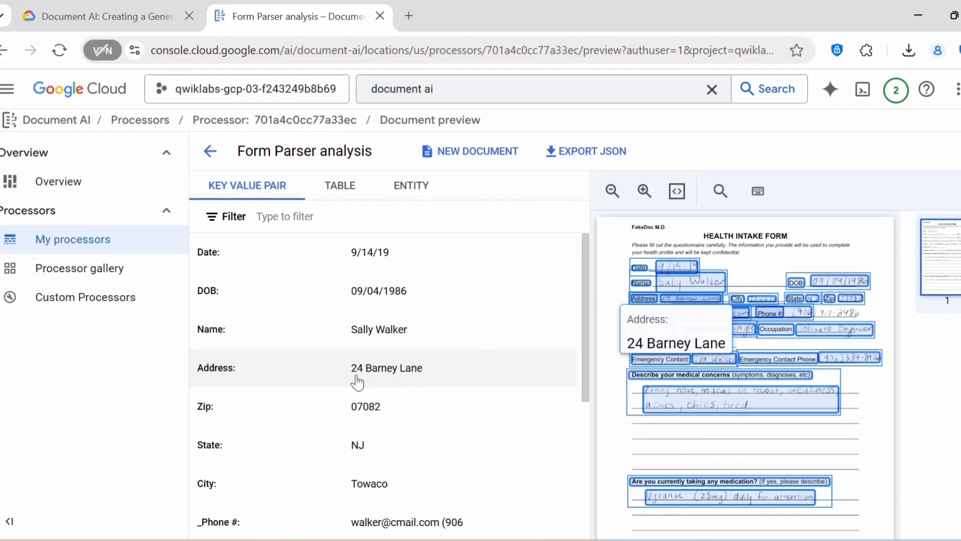
Step: Examine the parsed key/value pairs against the source health intake form, following the lab's Task 4 instructions on checking output quality
scroll(372, 292, "down", 5)
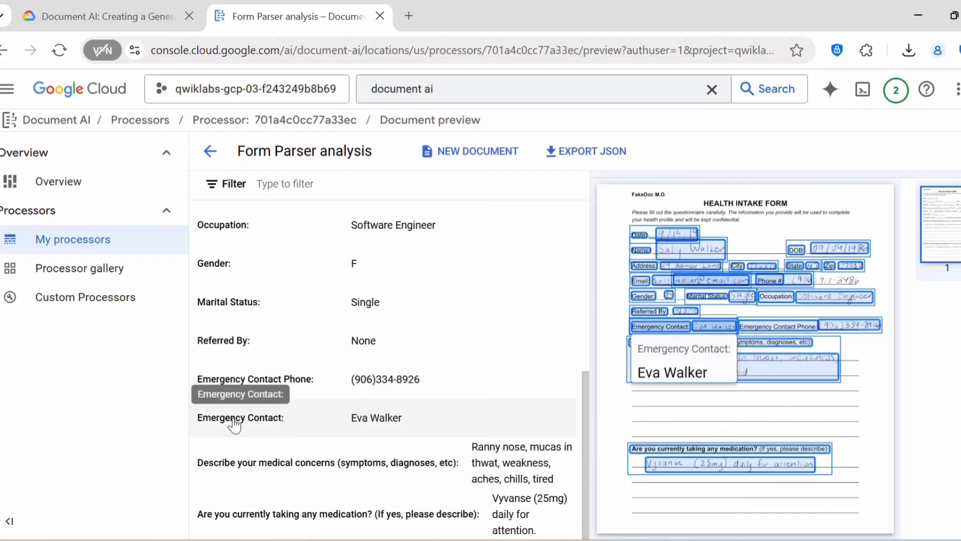
scroll(234, 424, "up", 1)
left_click(125, 12)
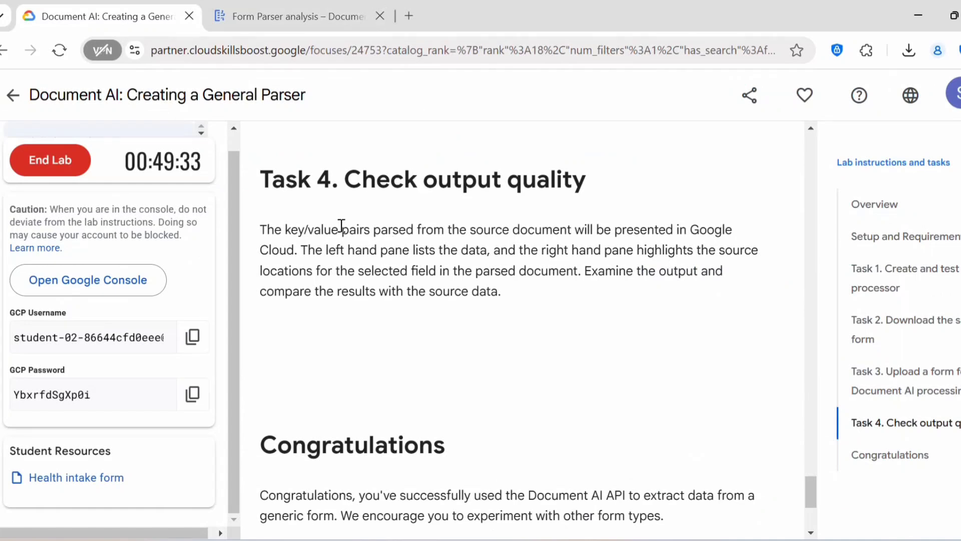
scroll(400, 229, "up", 3)
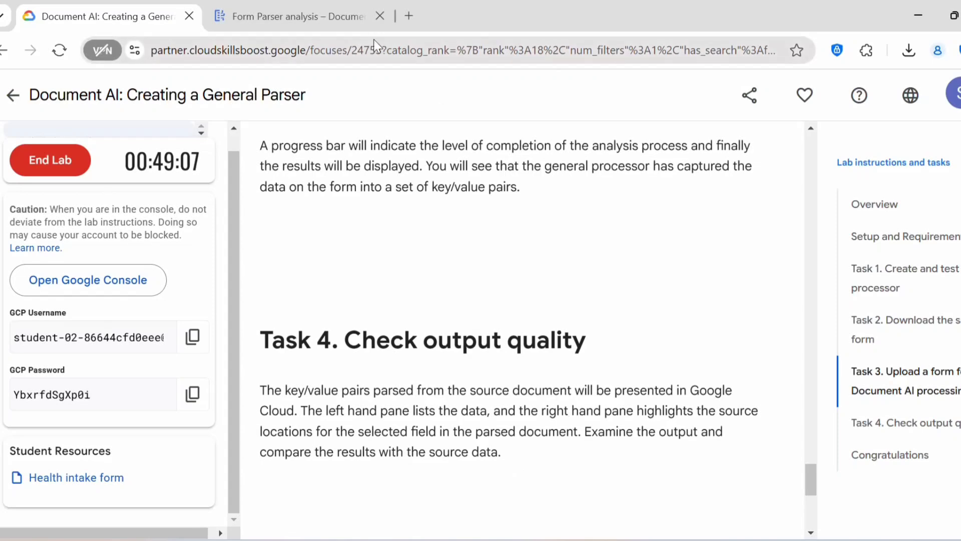
left_click(300, 15)
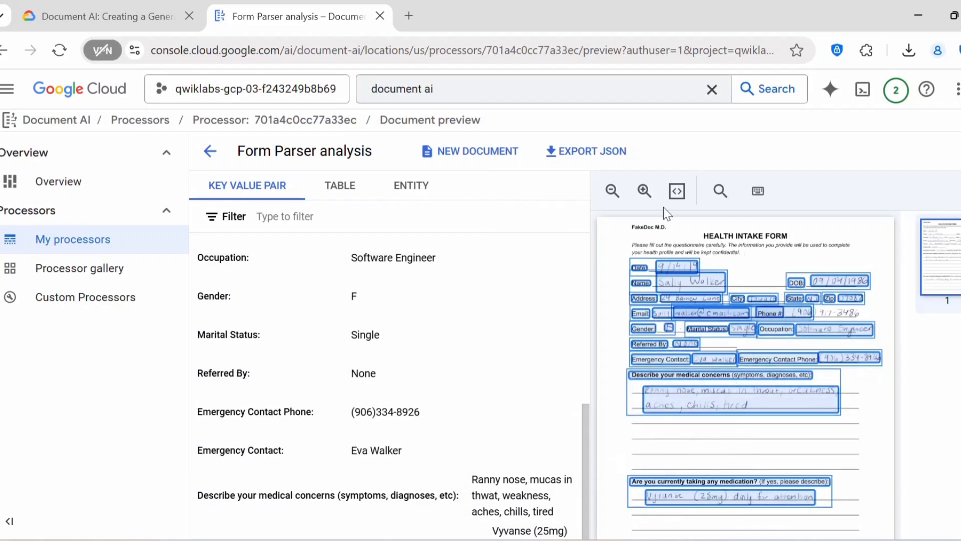
scroll(380, 327, "down", 1)
scroll(423, 251, "up", 7)
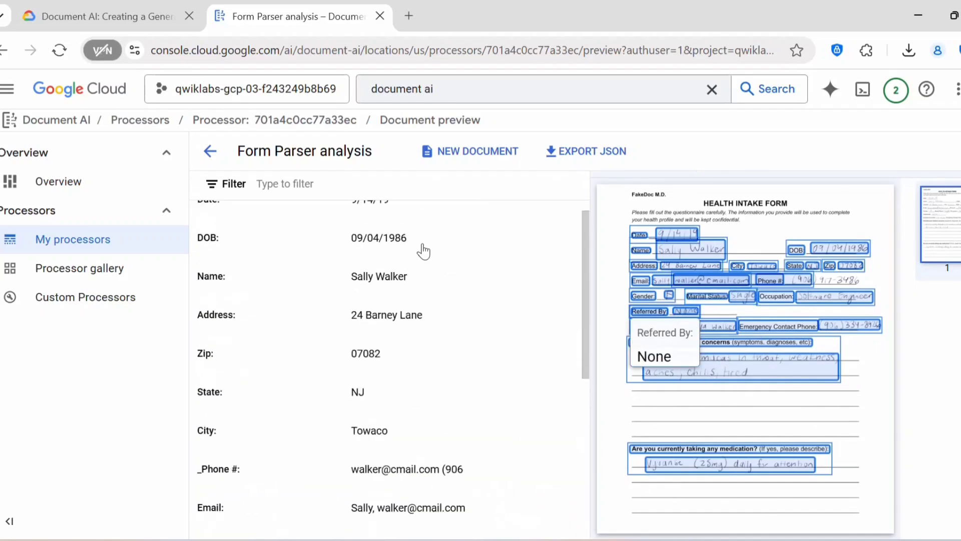
Step: Return to the lab instructions, review the remaining tasks, and end the lab, confirming the choice
left_click(117, 12)
scroll(603, 317, "down", 3)
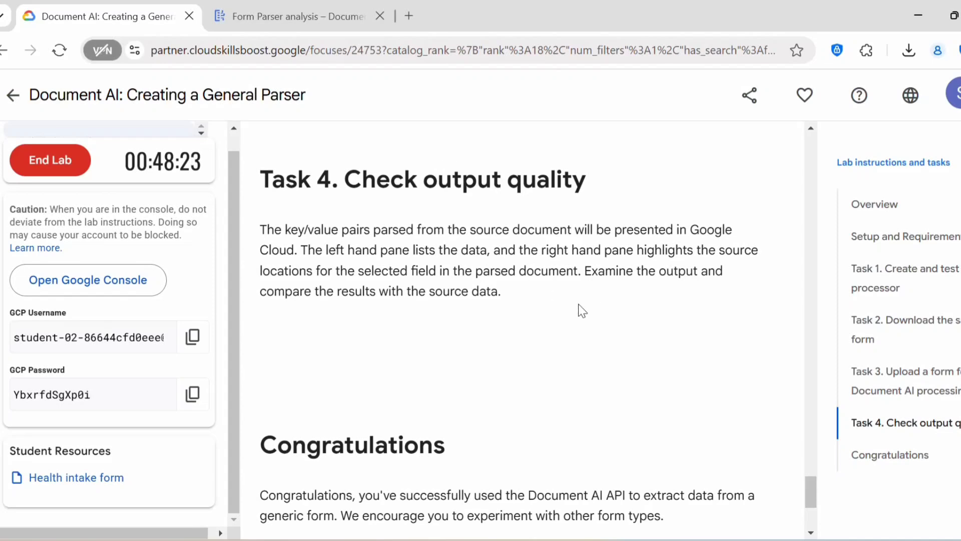
scroll(581, 308, "up", 5)
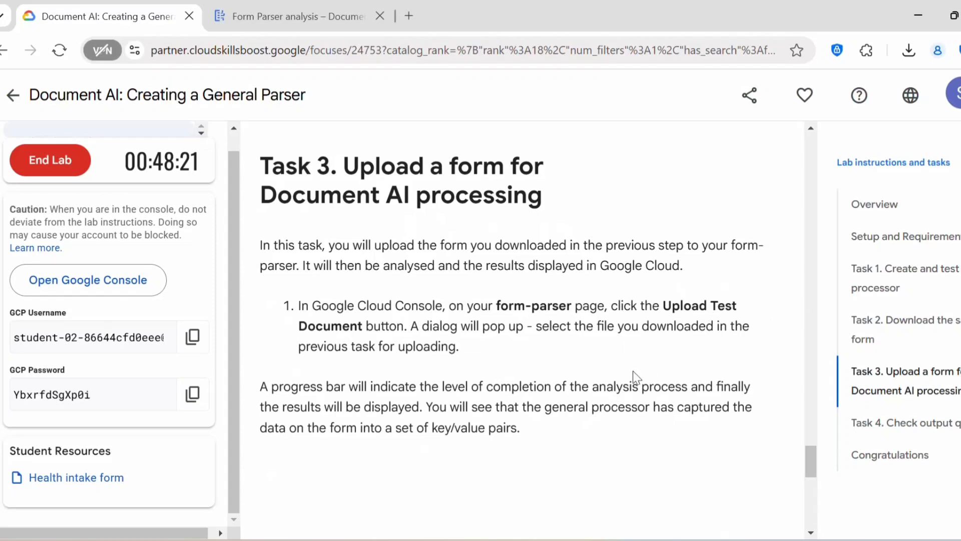
left_click(55, 167)
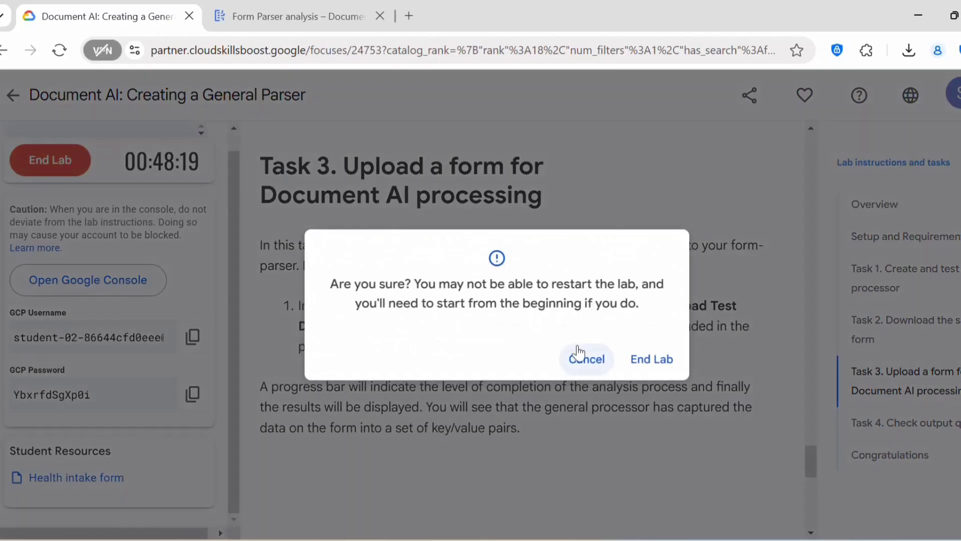
left_click(641, 359)
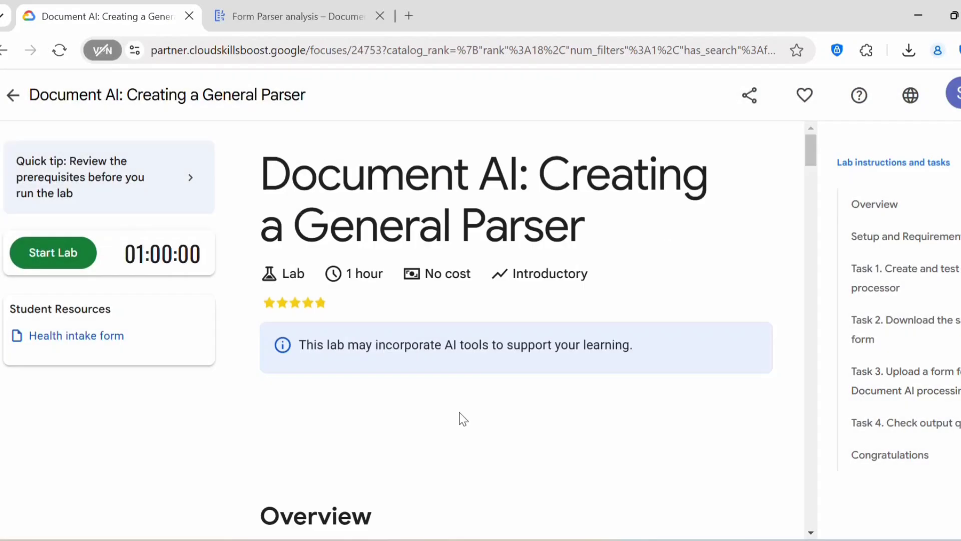